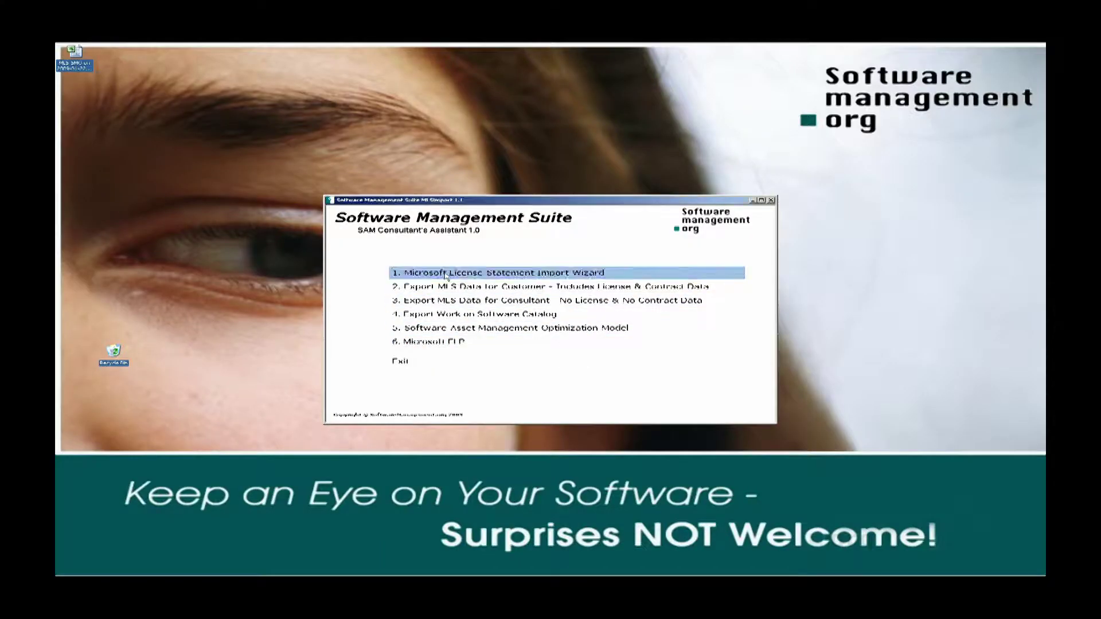
Launch the Microsoft License Statement Import Wizard from the SAM Consultant's Assistant menu
{"action": "left_click", "coordinate": [447, 273]}
Load the MLS file, widen the product description column, and sort rows by Produkttyp descending
{"action": "double_click", "coordinate": [492, 215]}
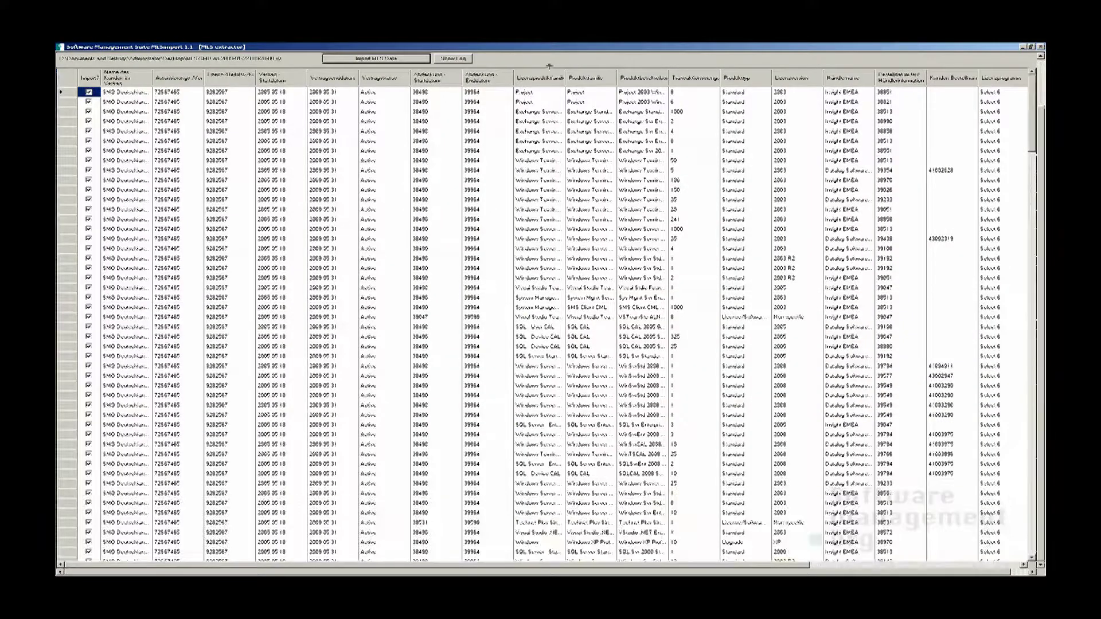
{"action": "left_click", "coordinate": [647, 79]}
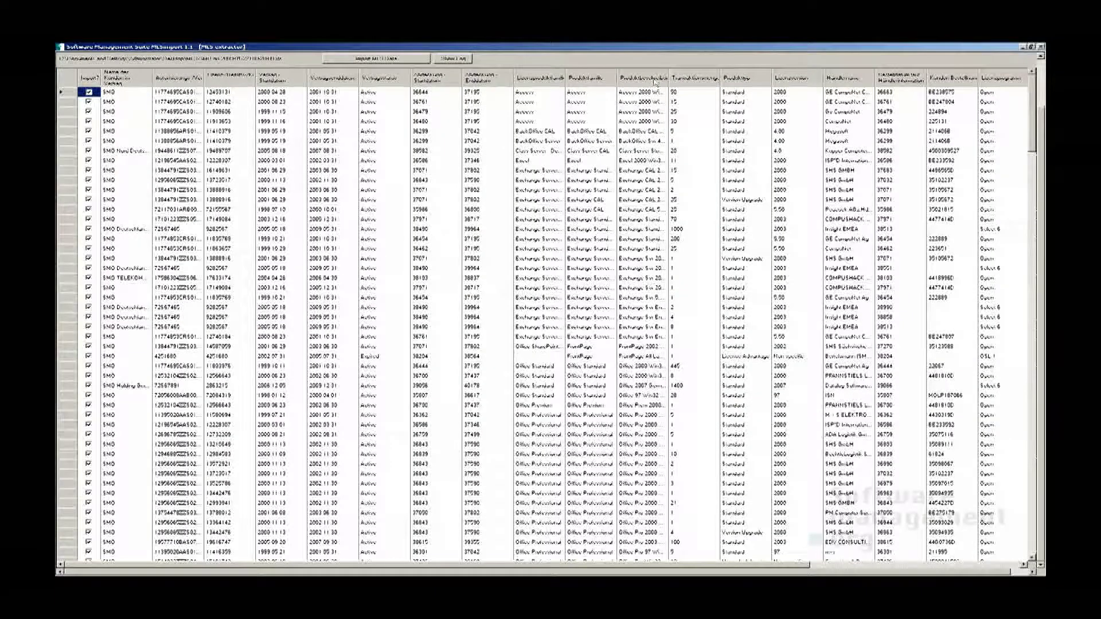
{"action": "left_click_drag", "start_coordinate": [713, 78], "coordinate": [757, 78]}
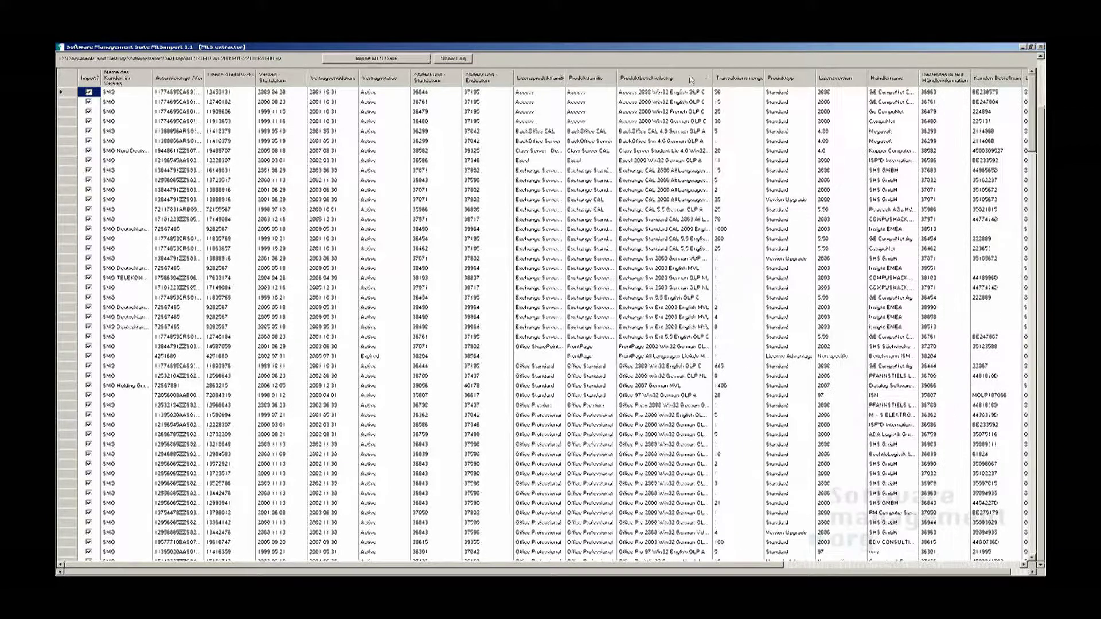
{"action": "left_click", "coordinate": [690, 82]}
{"action": "left_click", "coordinate": [782, 81]}
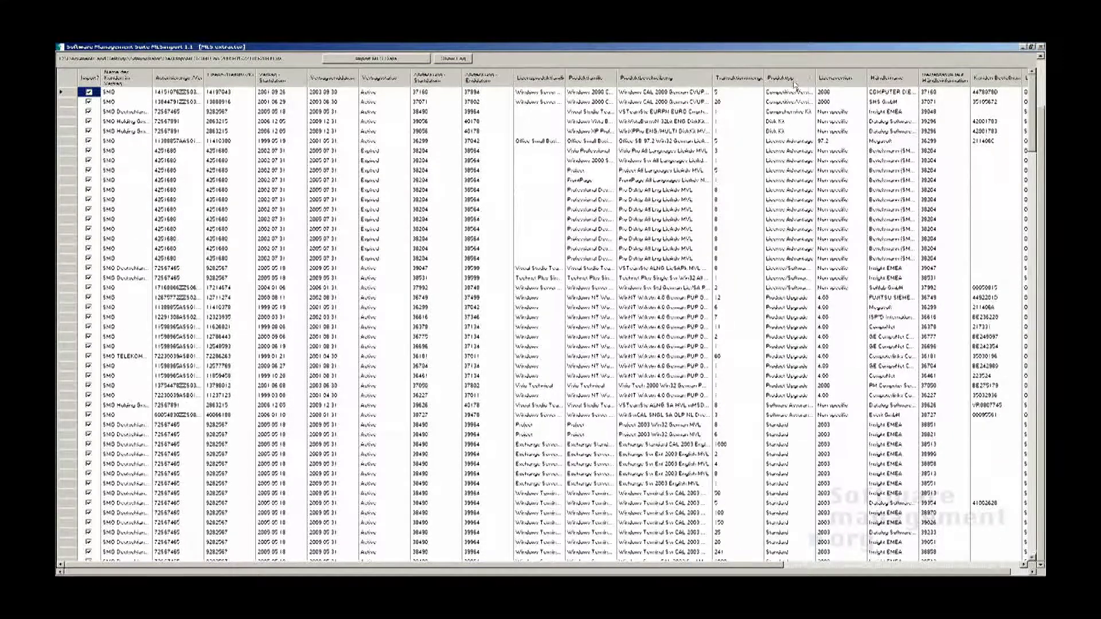
{"action": "left_click", "coordinate": [796, 80]}
Run Import on the checked license rows and wait for 'Import Completed' in the log
{"action": "left_click", "coordinate": [409, 60]}
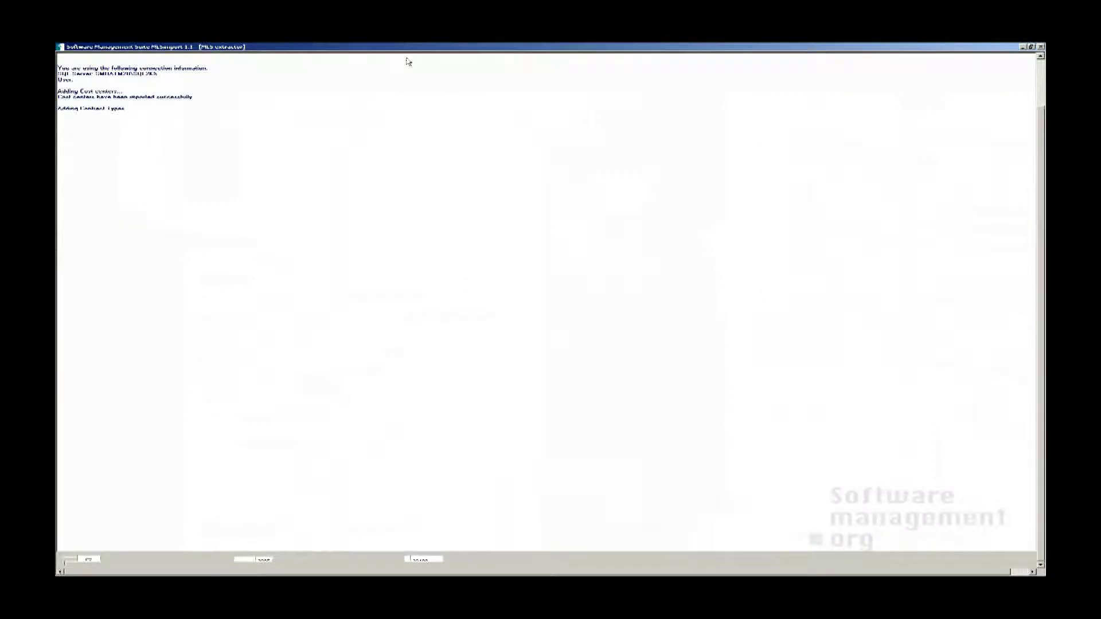